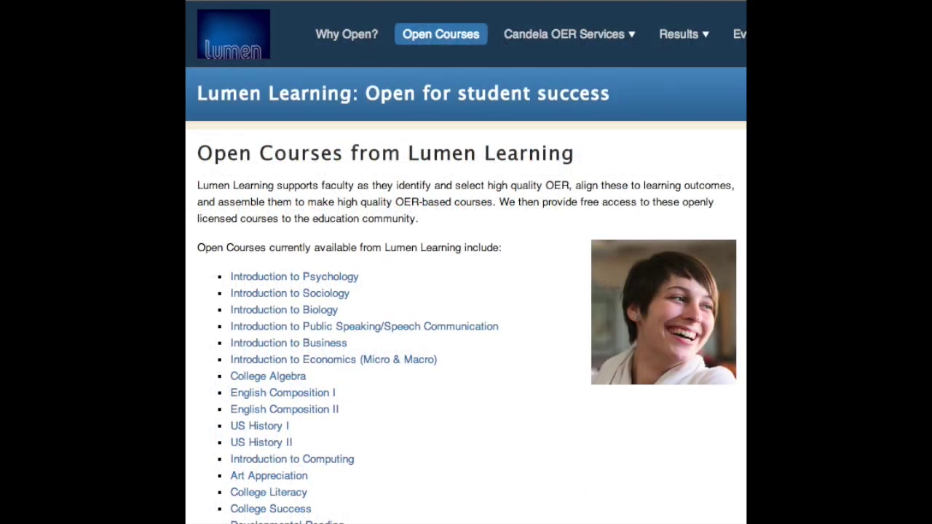
Open the Introduction to Psychology course to reach the PSYC Open Course modules page
left_click(349, 278)
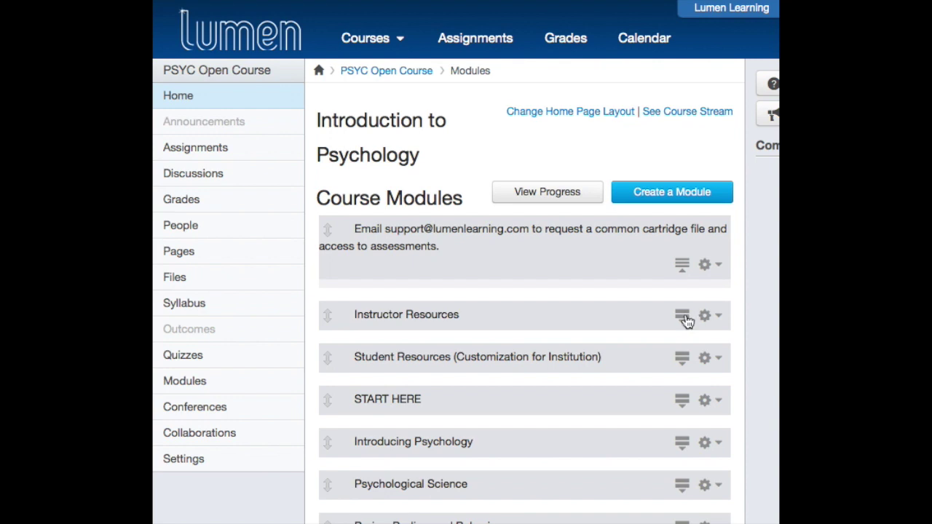
Expand the Instructor Resources module and scroll through its contents
left_click(687, 321)
scroll(687, 320, "down", 3)
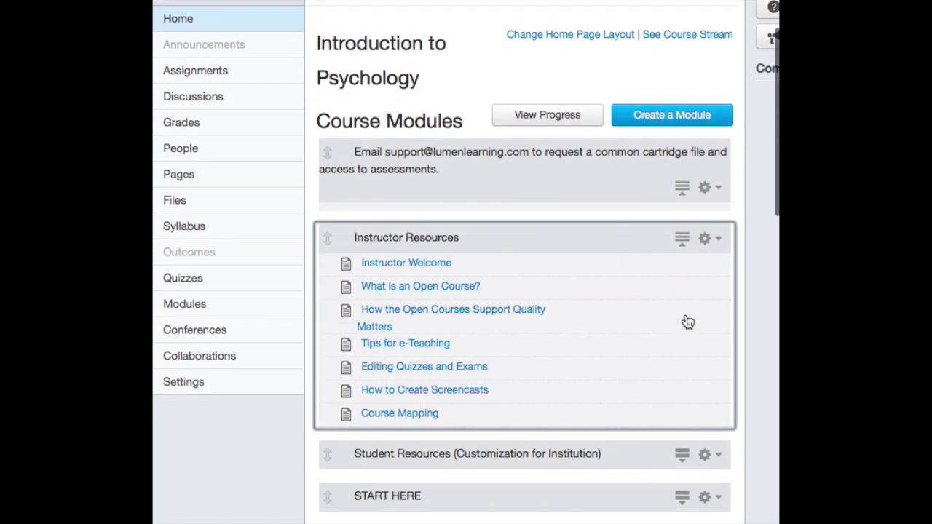
scroll(687, 322, "down", 2)
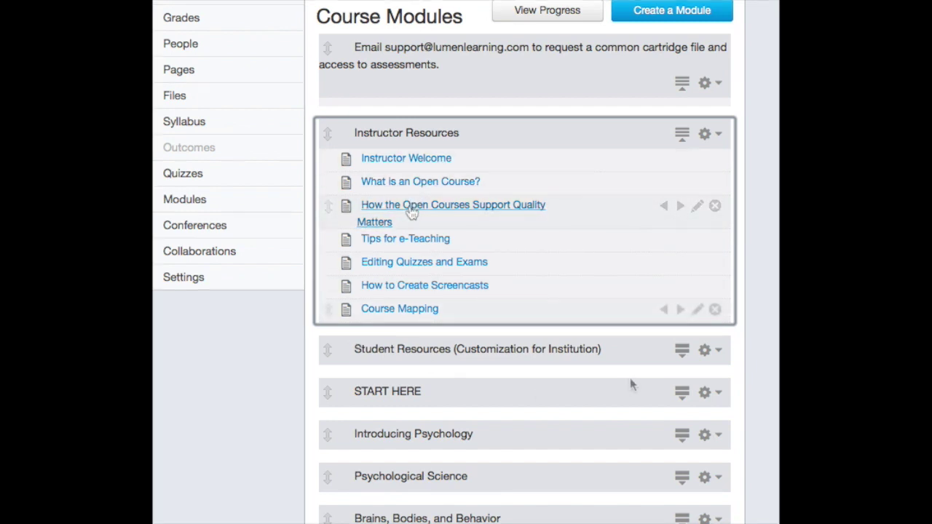
Expand Student Resources and open its Academic Support Services page
left_click(686, 355)
scroll(688, 357, "down", 5)
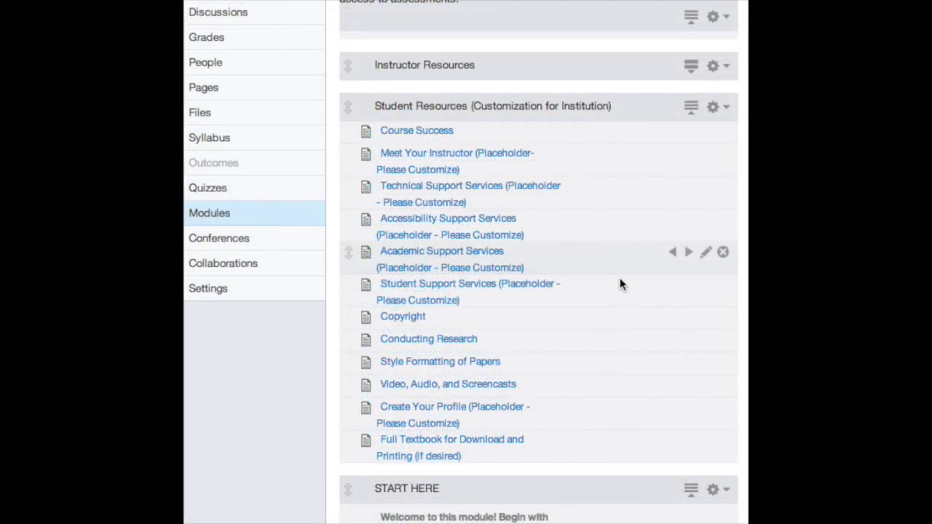
left_click(476, 252)
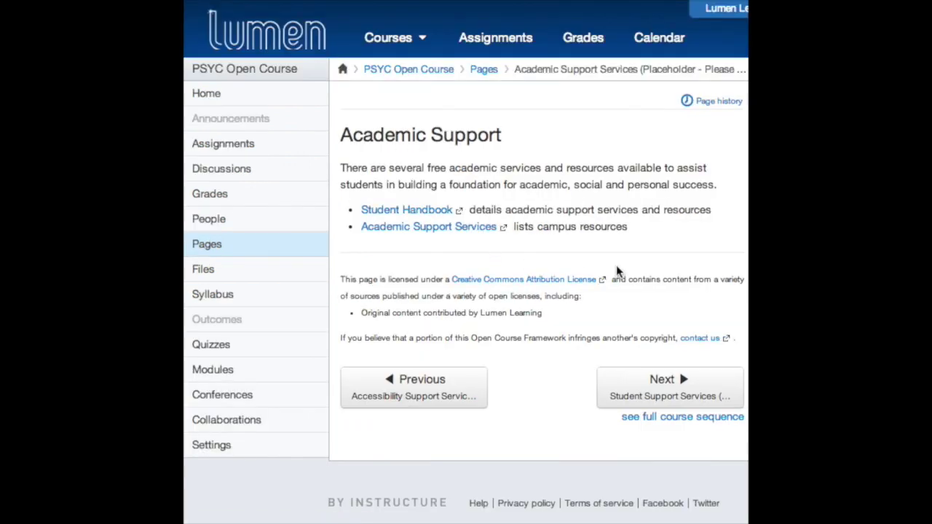
Edit Academic Support Services, select the Student Handbook link for linking, then expand START HERE
scroll(671, 267, "right", 3)
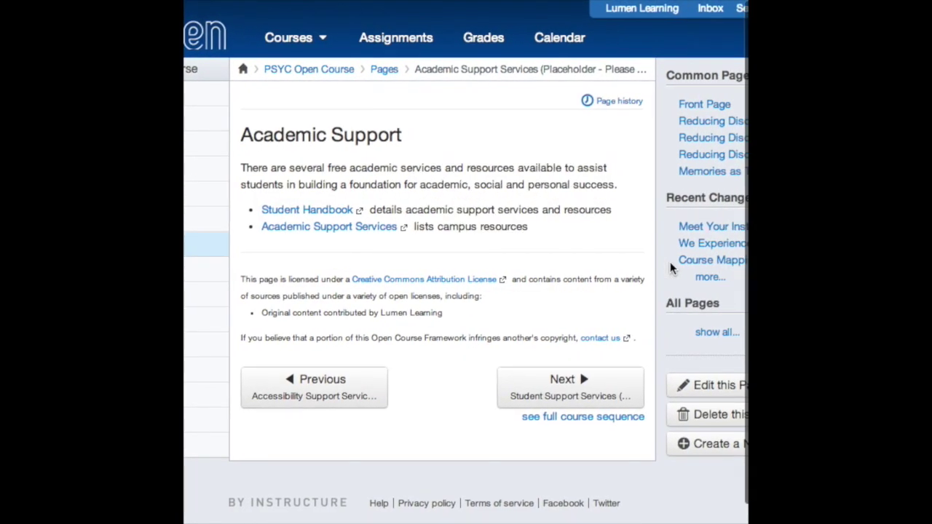
left_click(700, 382)
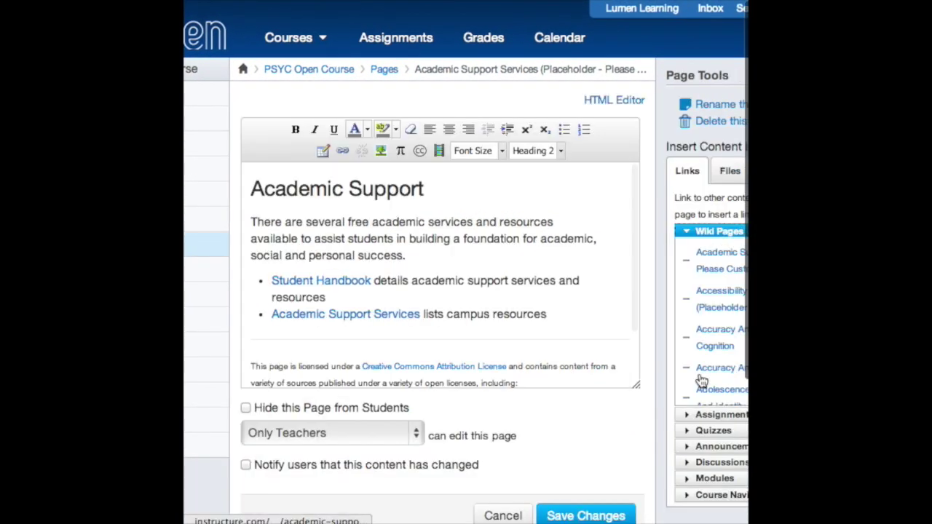
left_click(360, 284)
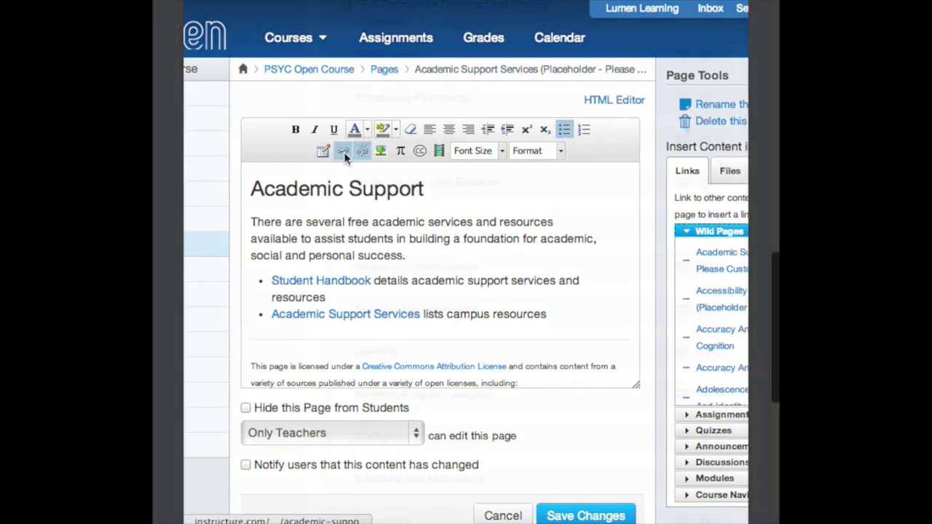
left_click(344, 152)
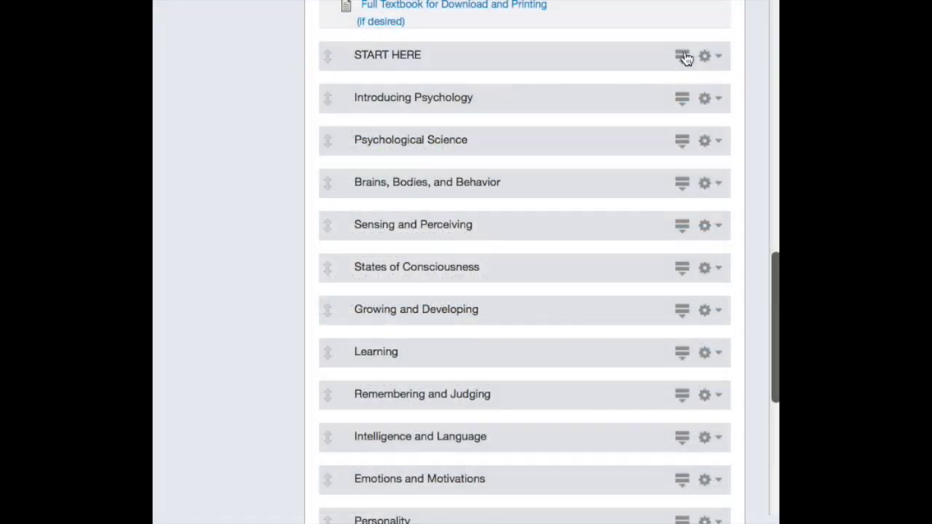
left_click(682, 56)
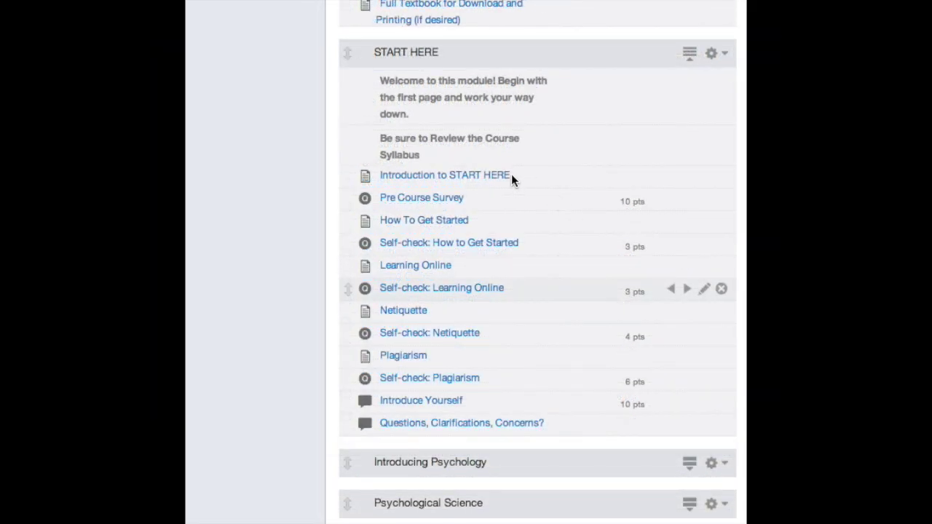
Open the Introduction to START HERE page and scroll down the module list
left_click(494, 177)
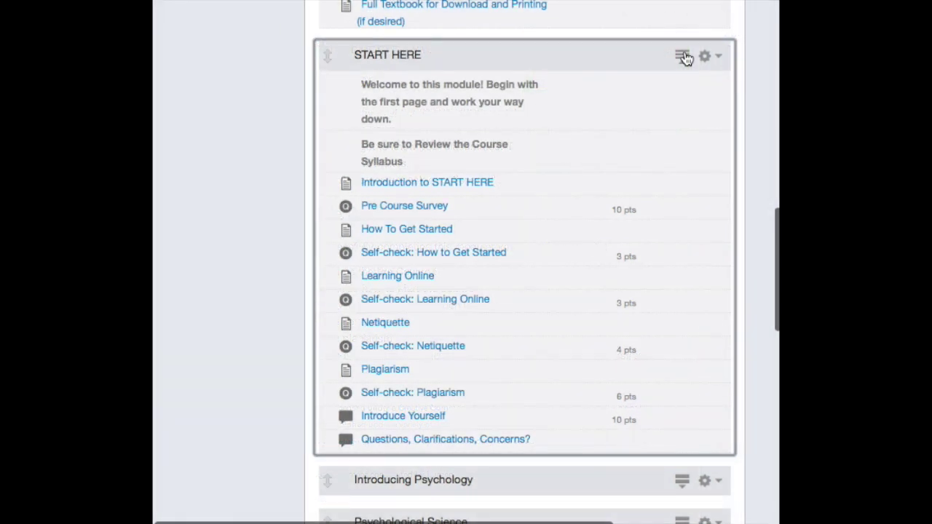
scroll(684, 58, "down", 5)
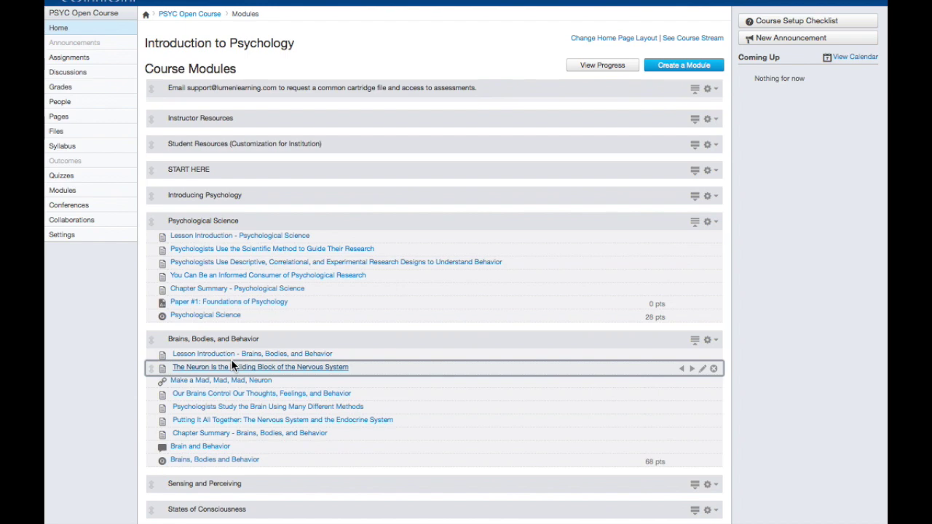
Open and read through The Neuron Is the Building Block of the Nervous System lesson
left_click(232, 366)
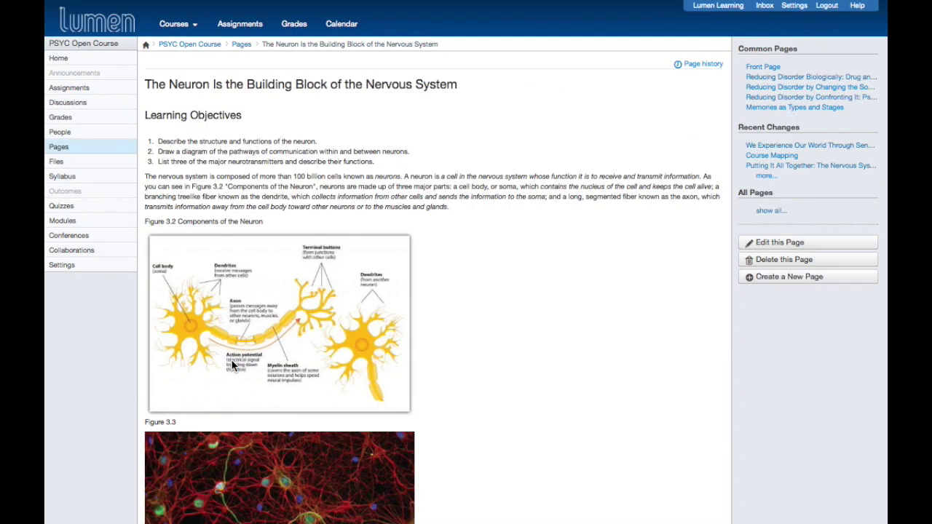
scroll(689, 415, "down", 5)
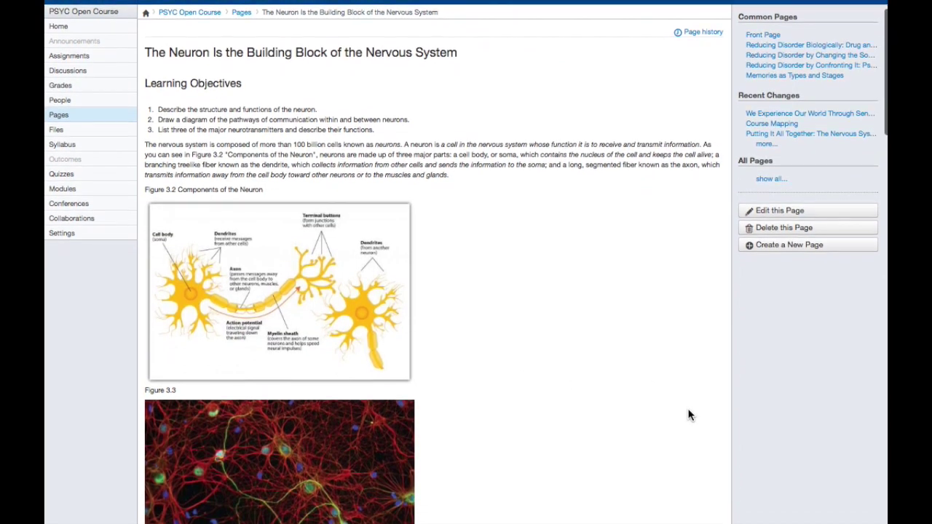
scroll(689, 415, "down", 8)
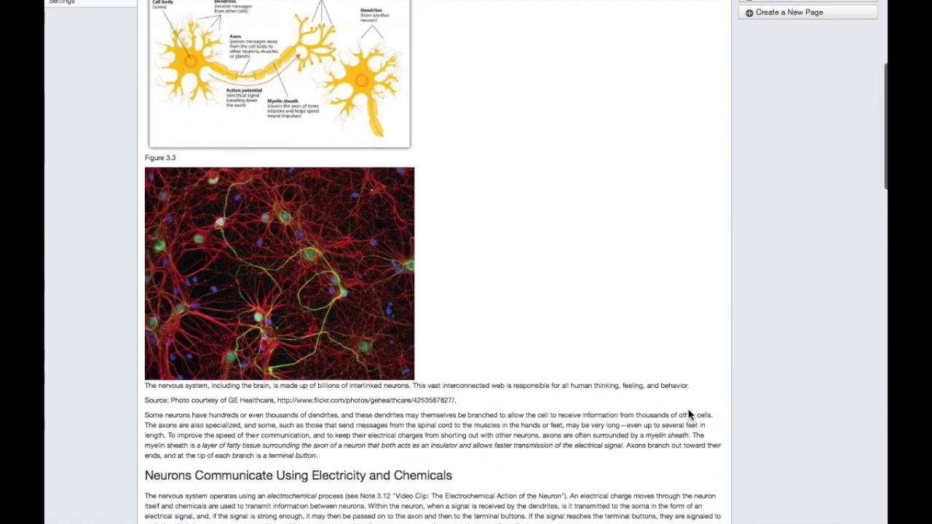
scroll(689, 415, "down", 6)
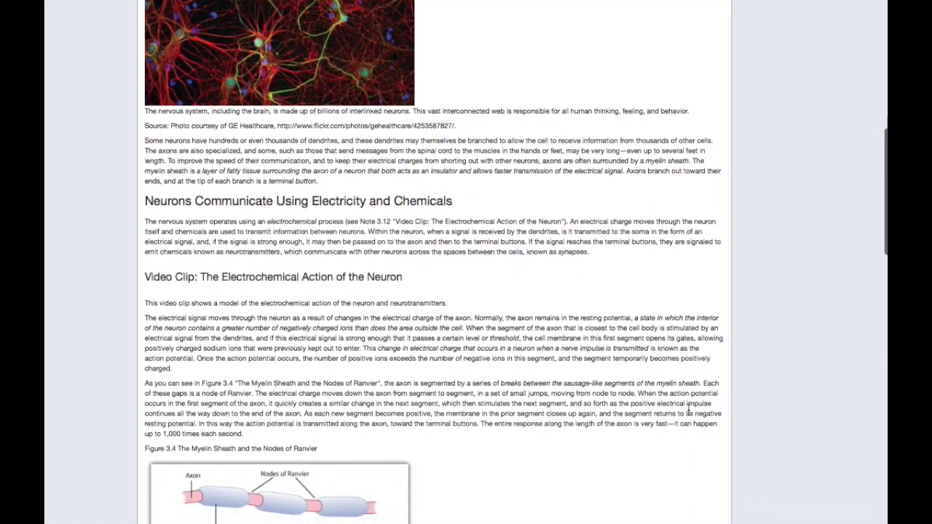
scroll(690, 415, "down", 7)
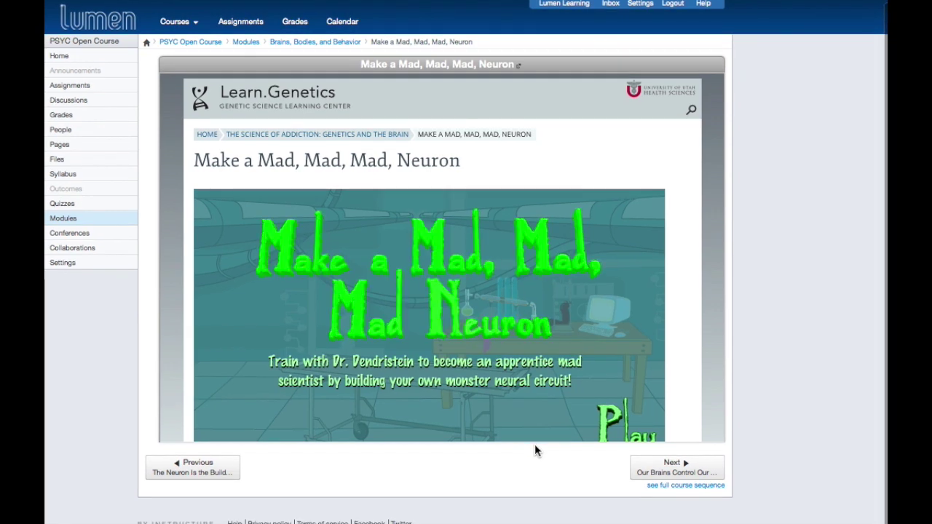
scroll(548, 417, "down", 2)
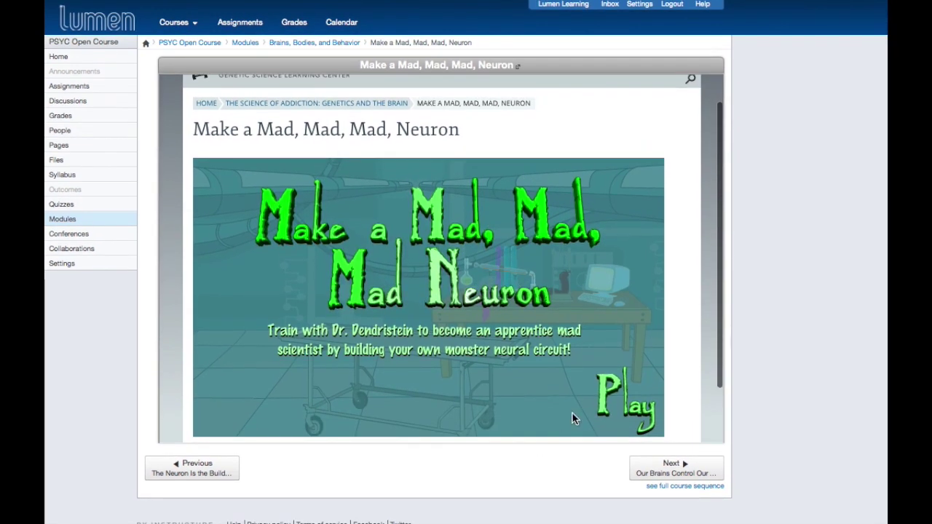
left_click(633, 408)
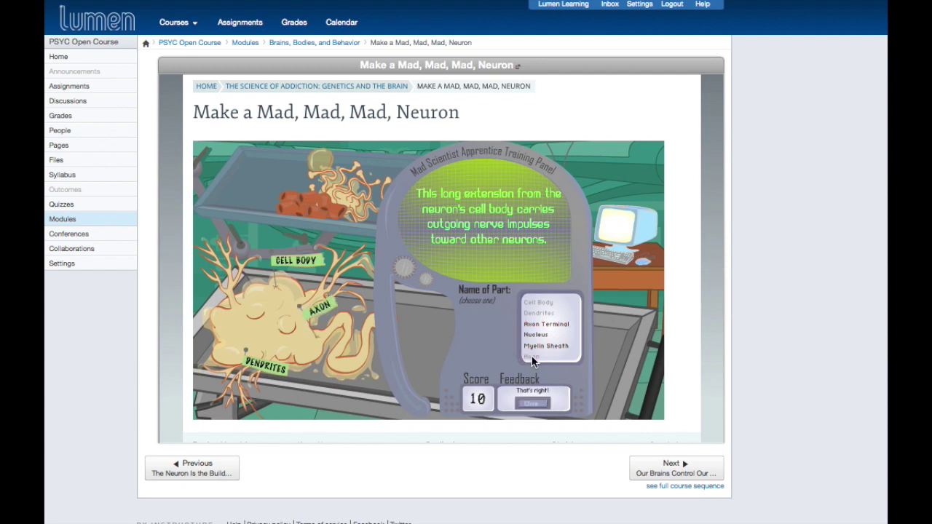
left_click(530, 405)
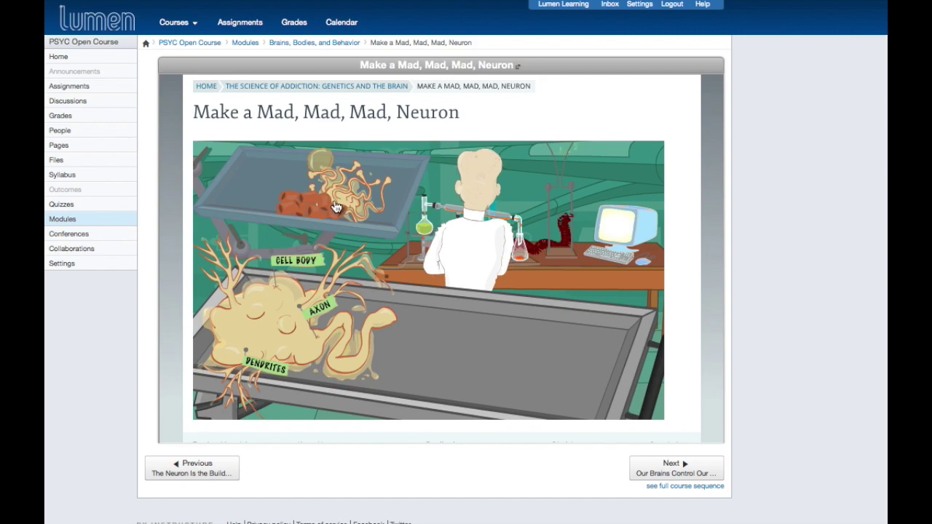
left_click_drag(337, 189, 404, 336)
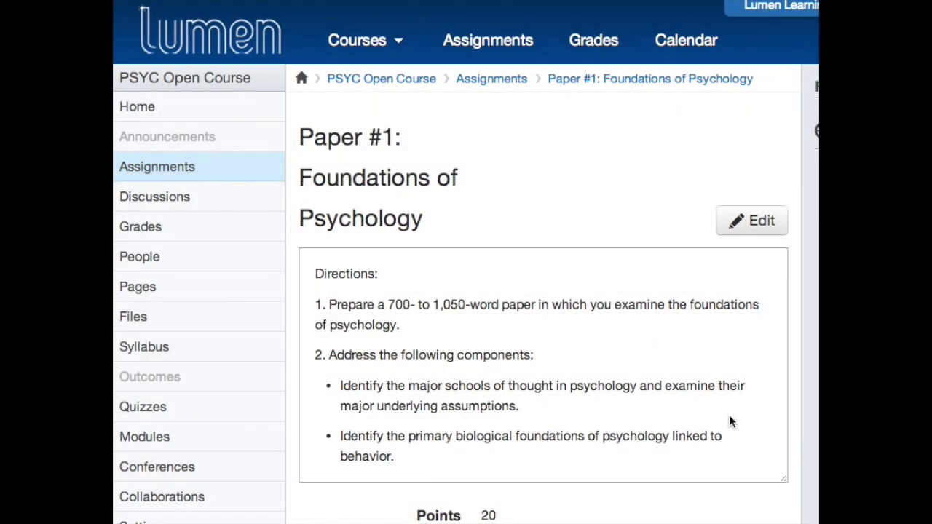
Scroll the Paper #1 Directions box down to the licence text
scroll(728, 414, "down", 2)
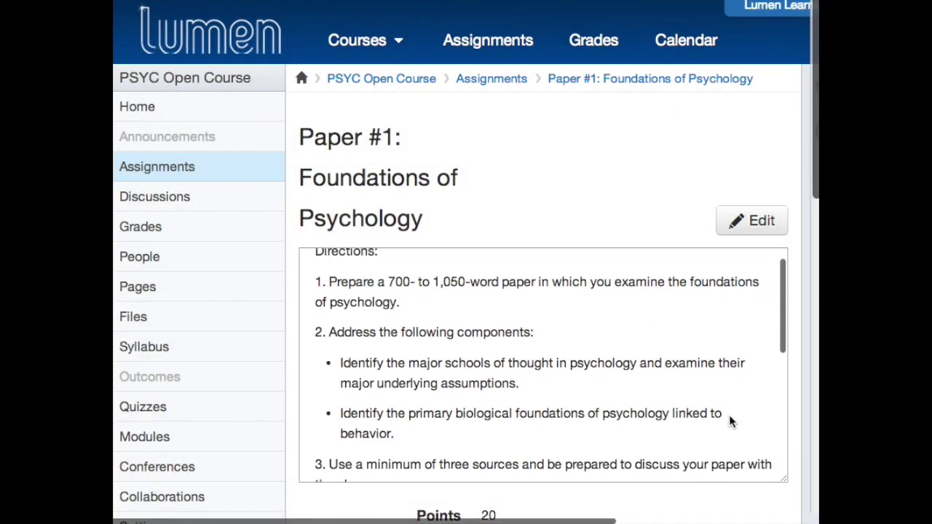
scroll(729, 414, "down", 6)
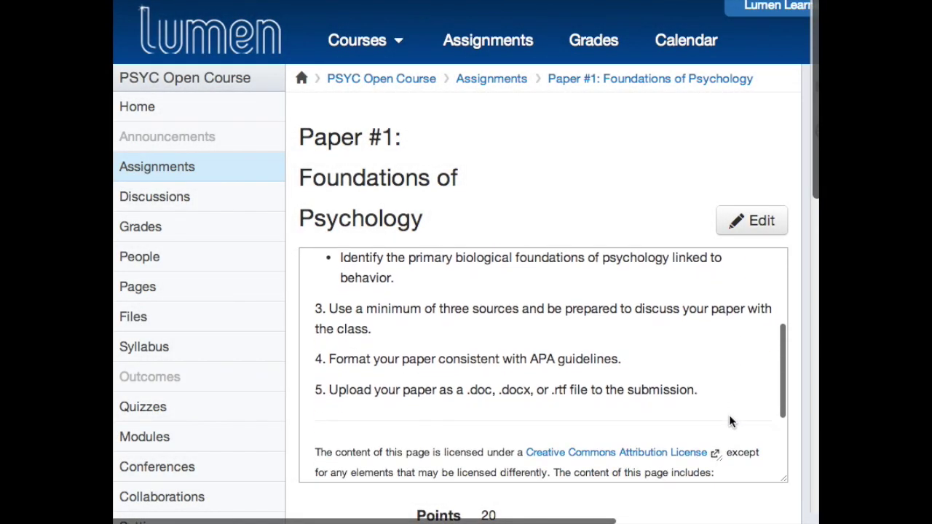
scroll(729, 415, "down", 3)
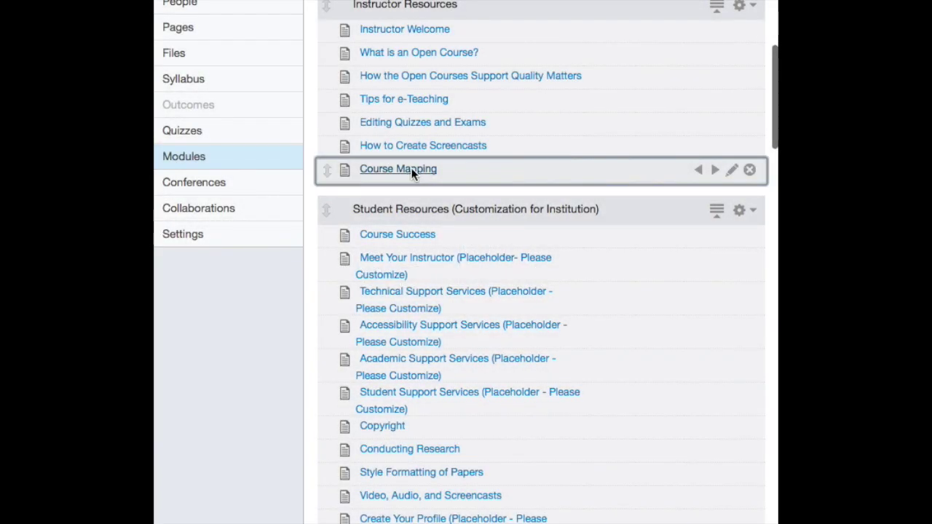
Open the Course Mapping page and review its Modules - Outcomes - Assessments alignment
left_click(411, 170)
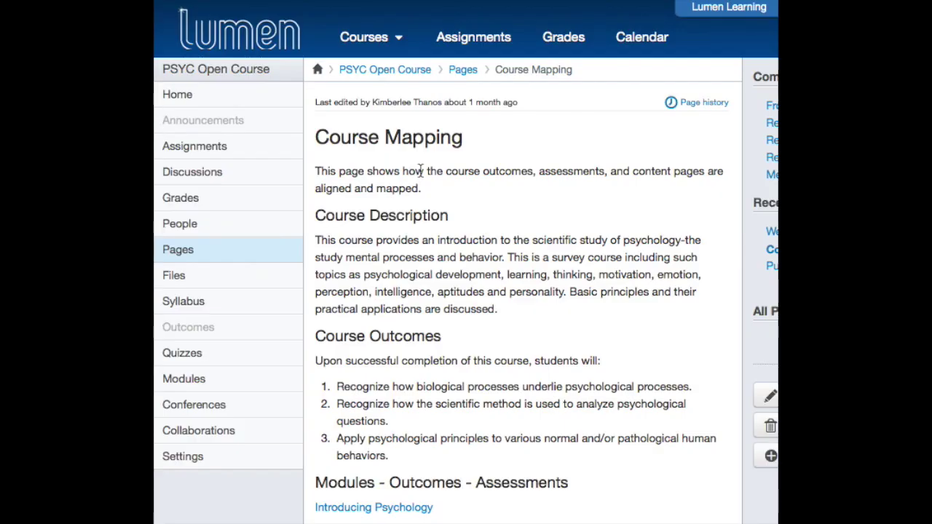
scroll(698, 461, "down", 5)
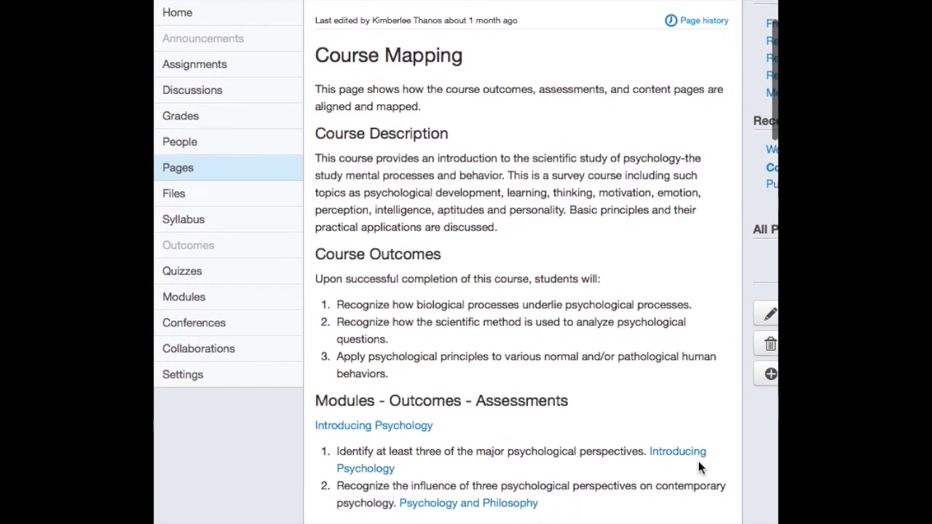
scroll(698, 462, "down", 2)
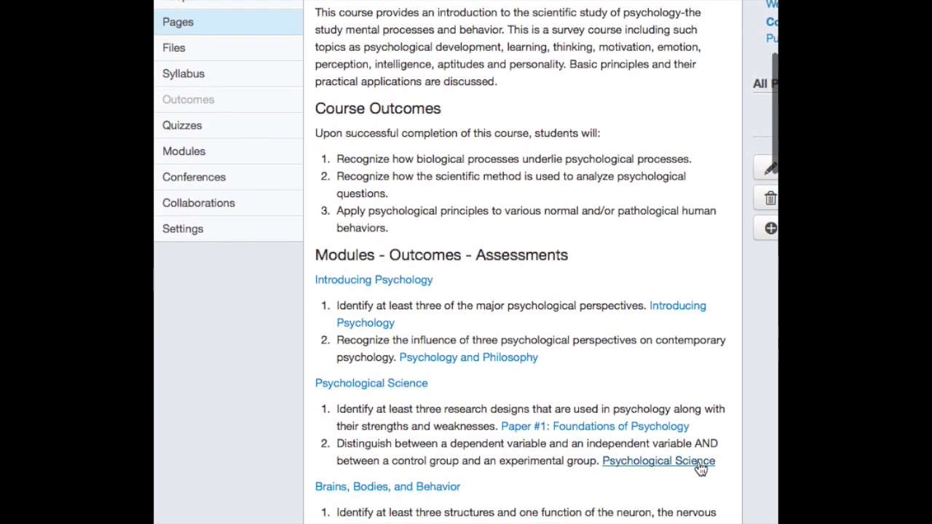
scroll(701, 468, "down", 4)
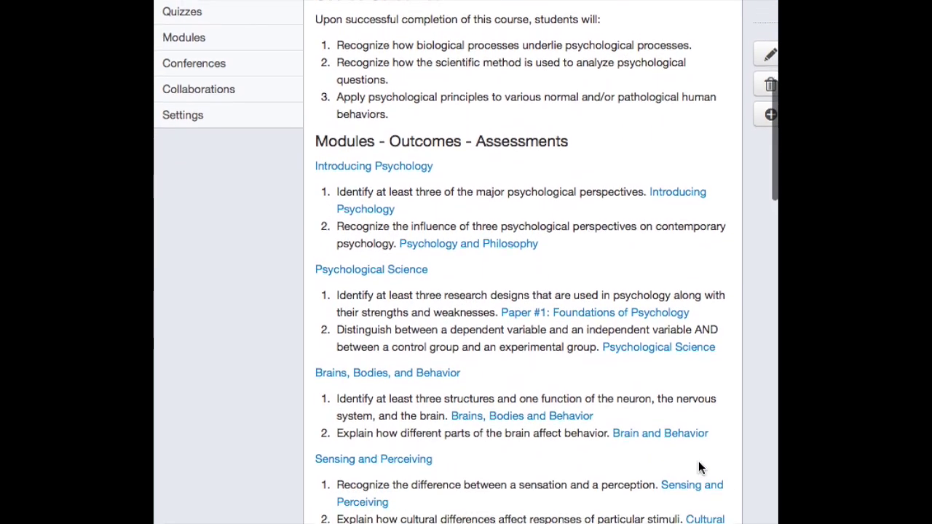
scroll(698, 462, "down", 4)
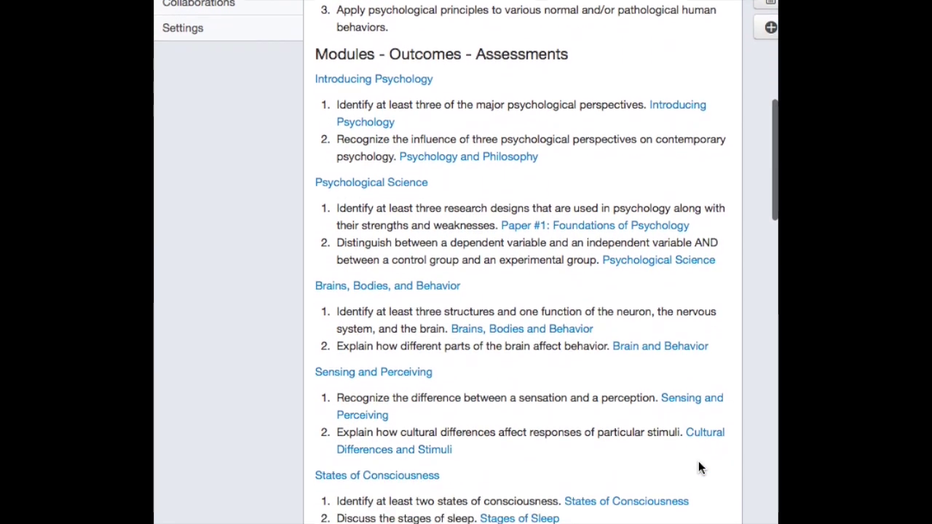
scroll(697, 468, "down", 1)
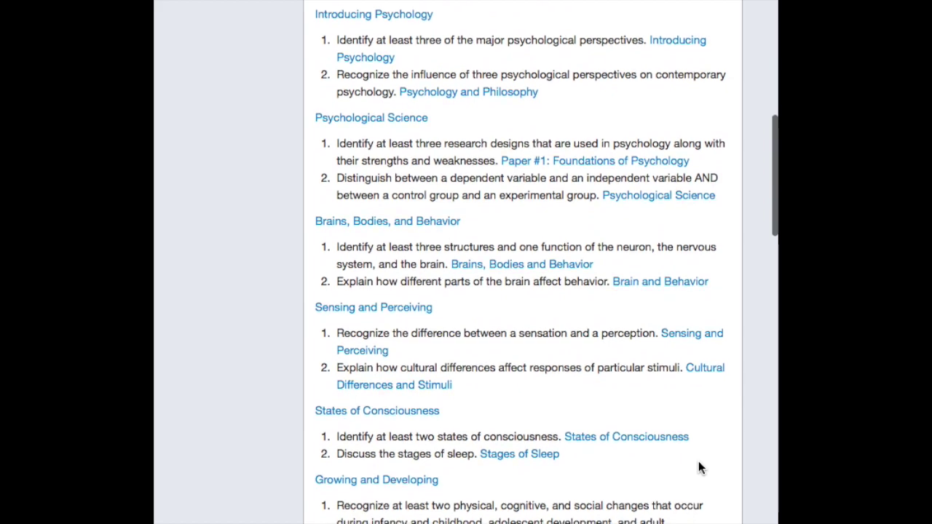
scroll(698, 460, "down", 1)
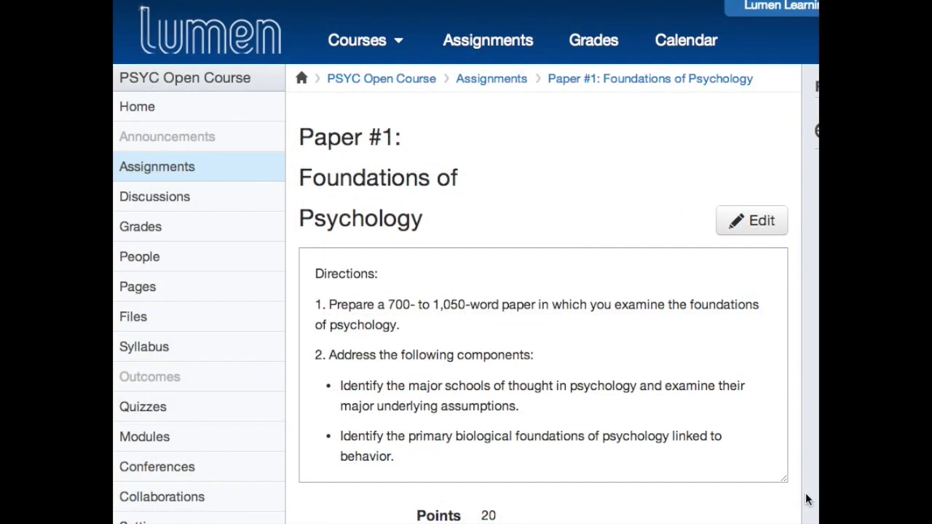
scroll(806, 499, "down", 4)
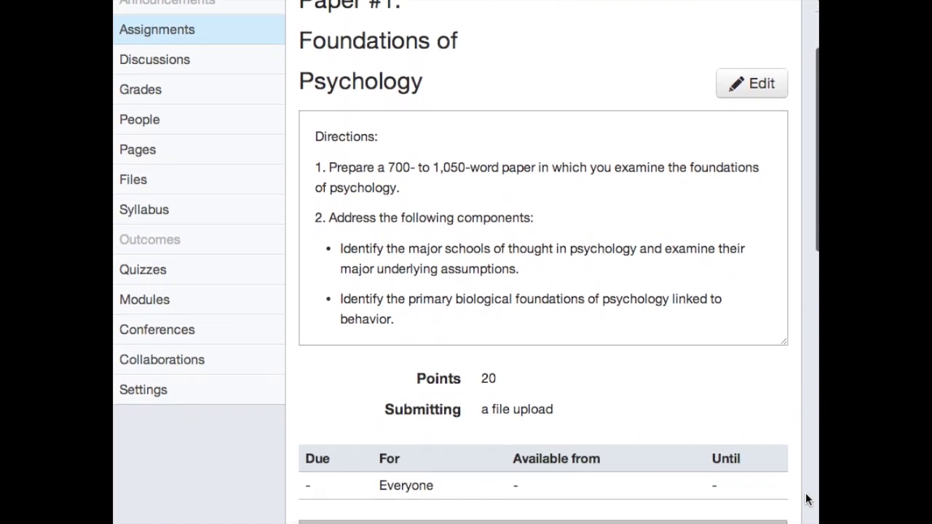
Scroll the Paper #1 assignment through its points, due dates and rubric criteria
scroll(806, 499, "down", 5)
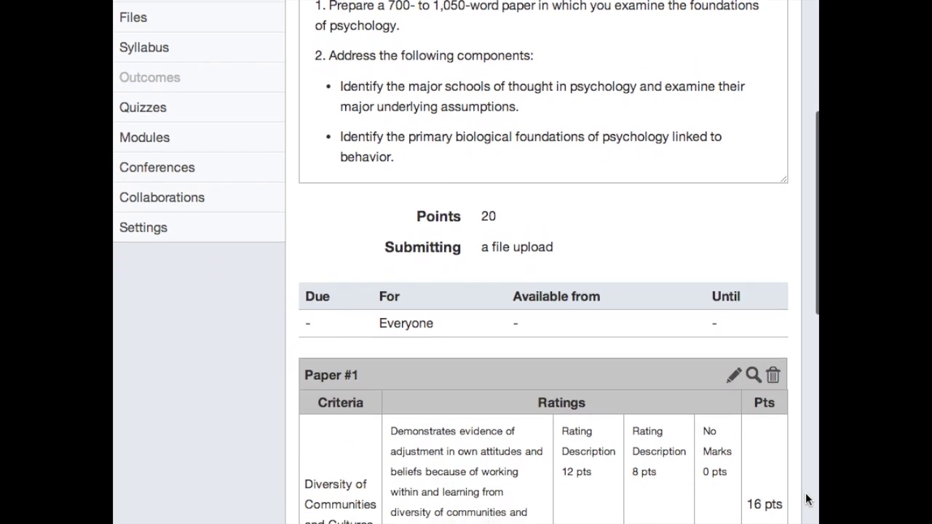
scroll(805, 499, "down", 1)
scroll(805, 499, "down", 3)
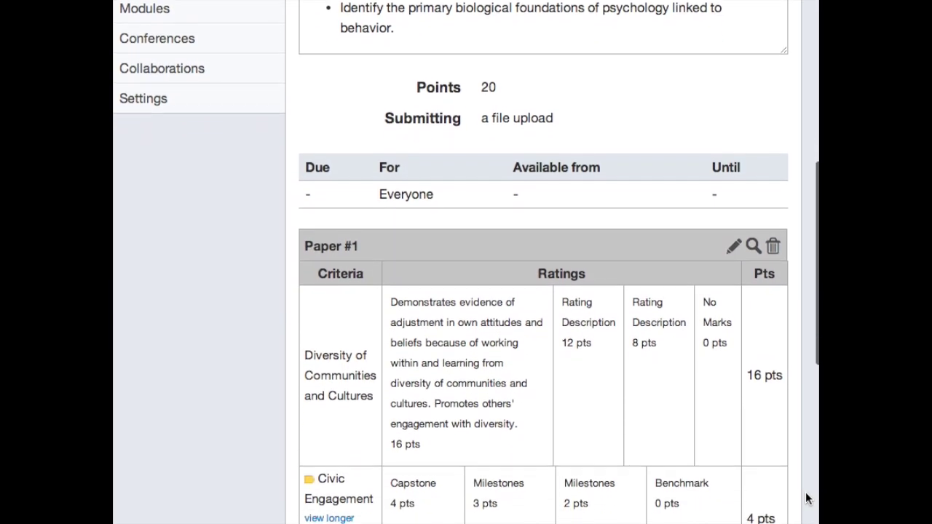
scroll(806, 500, "down", 4)
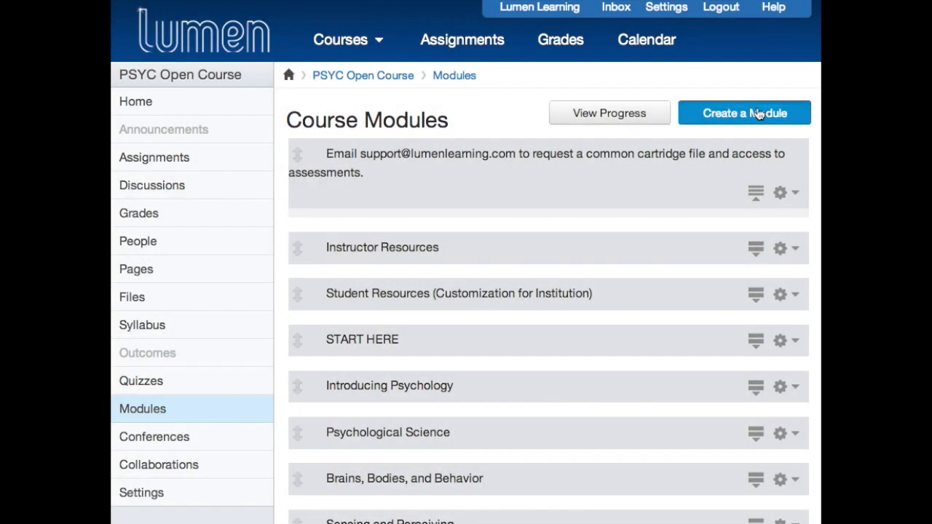
Create the Psychology of Gender module and drag it below Intelligence and Language
left_click(758, 113)
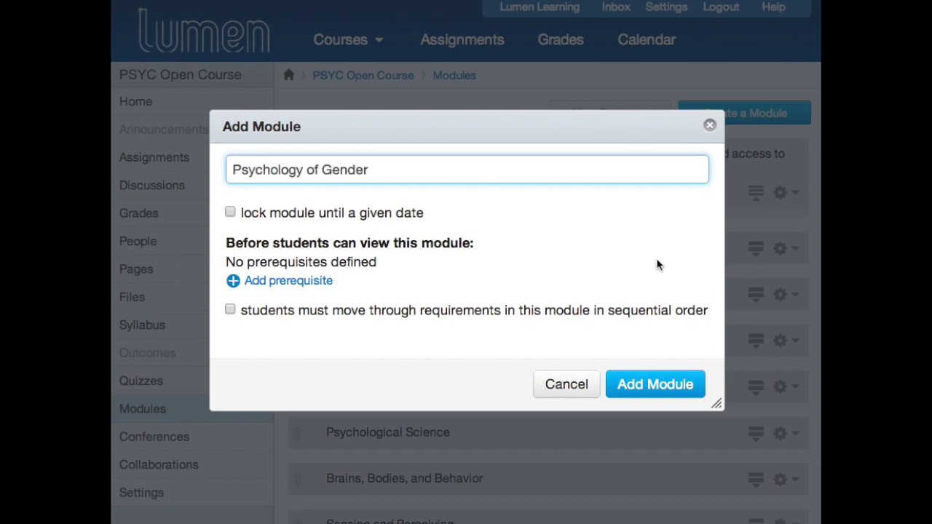
left_click(664, 379)
left_click_drag(300, 346, 312, 170)
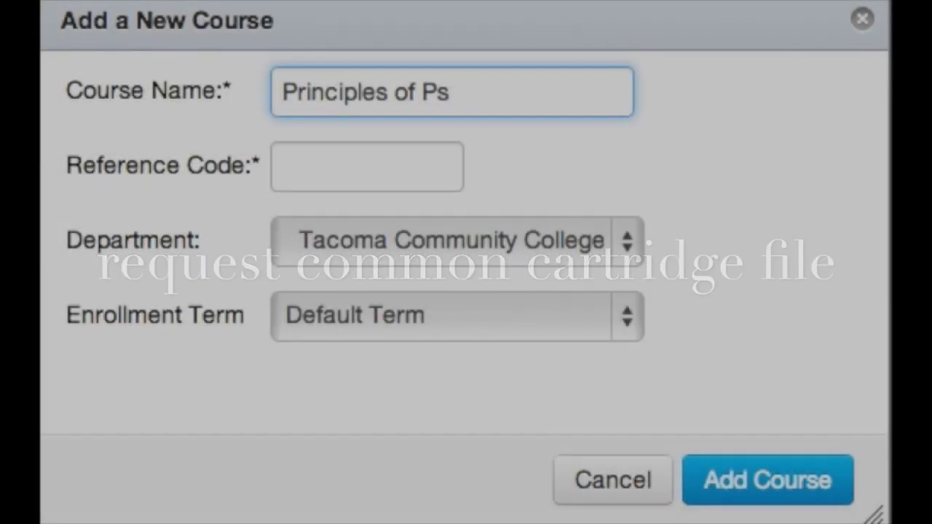
Name the course Principles of Psychology with reference code PSY 101 and add it
type("ychology")
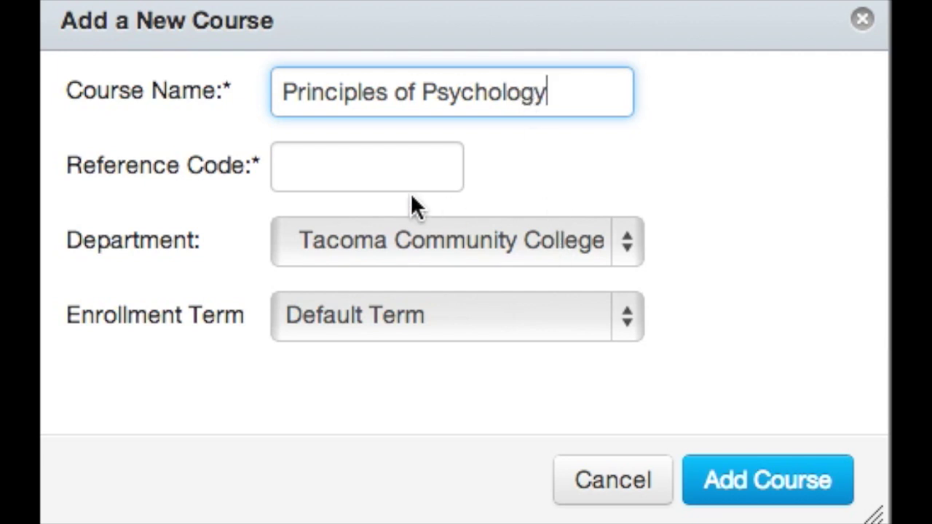
left_click(391, 184)
type("PSY 101")
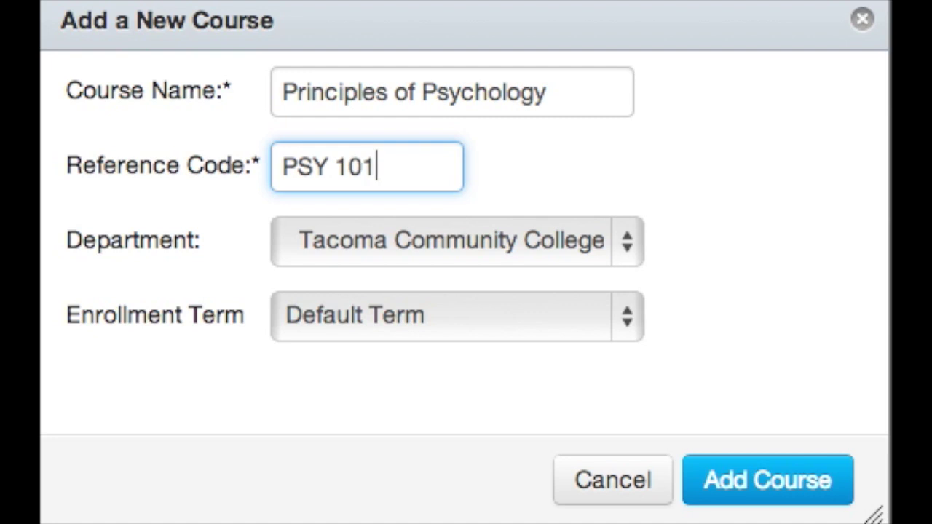
left_click(728, 486)
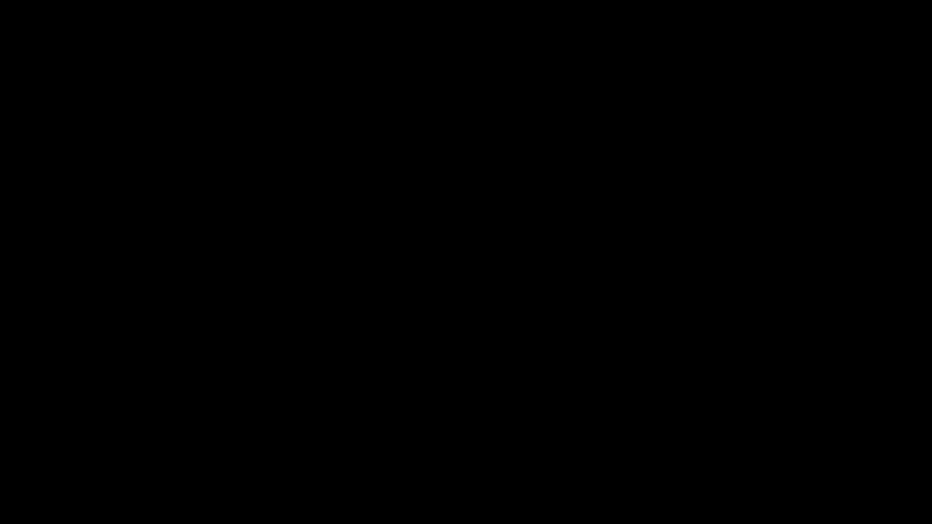